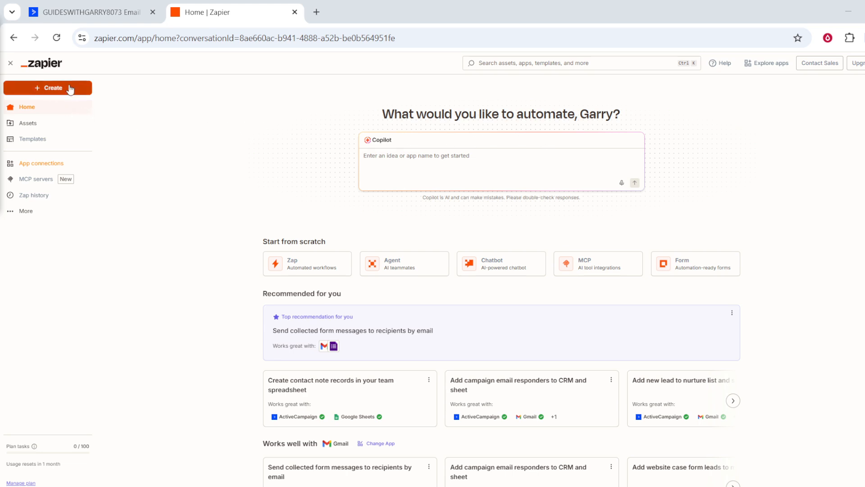
- Create a new Zap workflow and choose ActiveCampaign as its trigger app
click(45, 89)
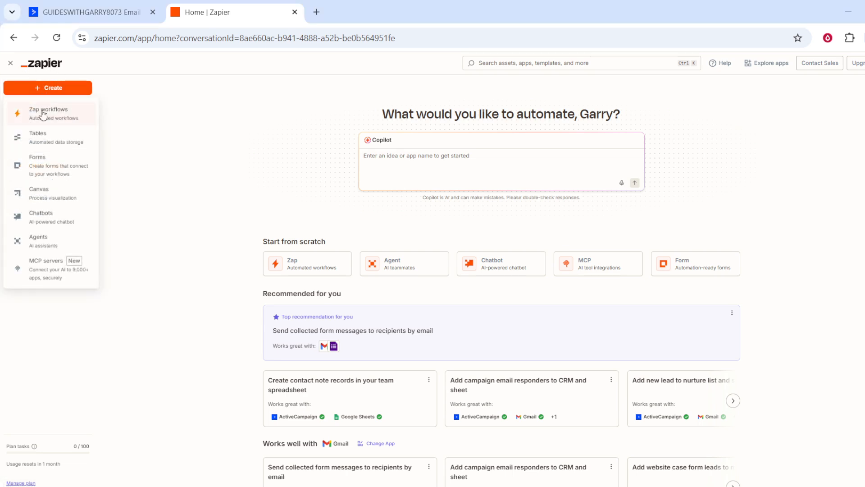
click(44, 115)
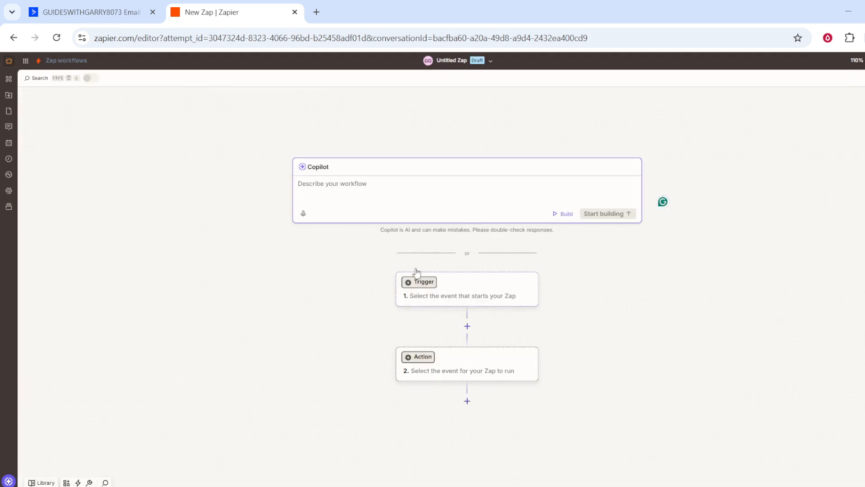
scroll(424, 212, down, 1)
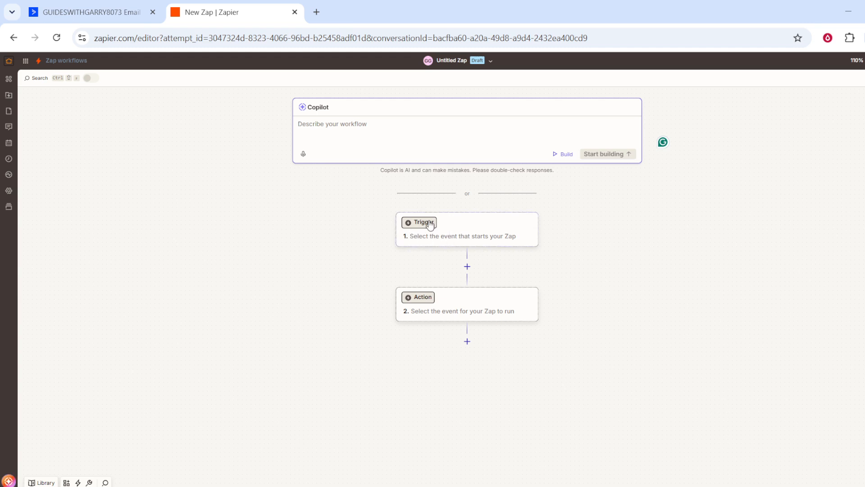
click(462, 235)
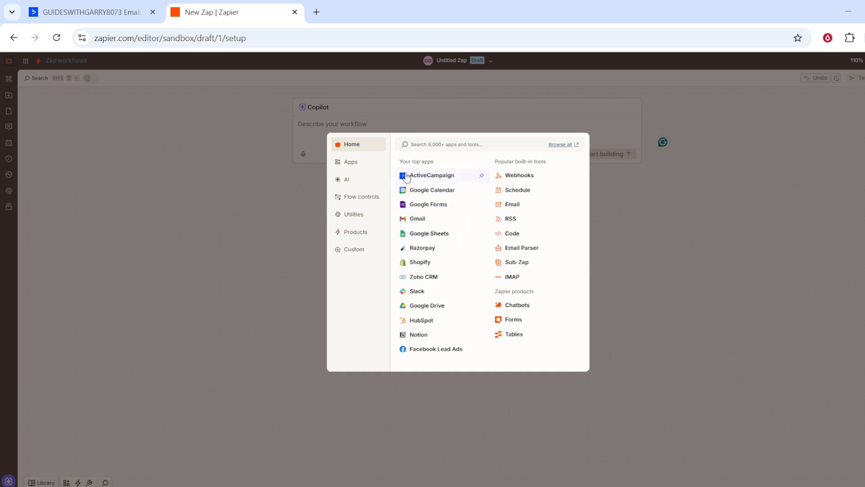
click(406, 176)
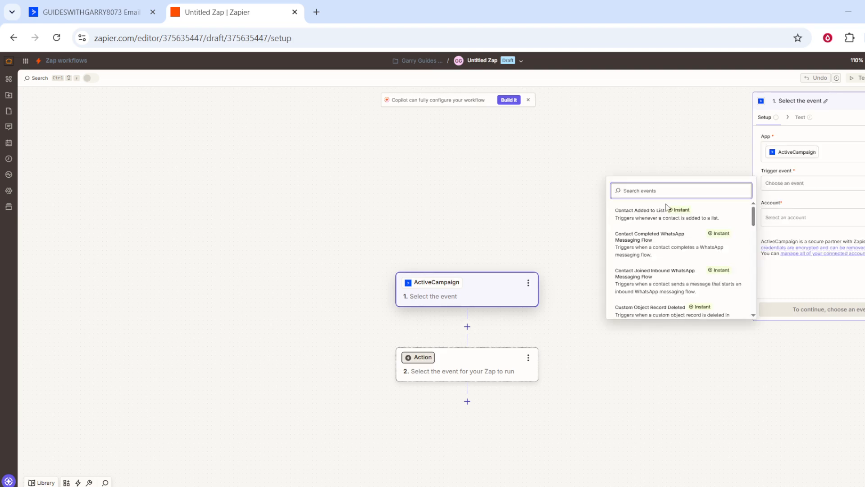
- Set the trigger event to Contact Added to List and use the first saved ActiveCampaign account
click(628, 220)
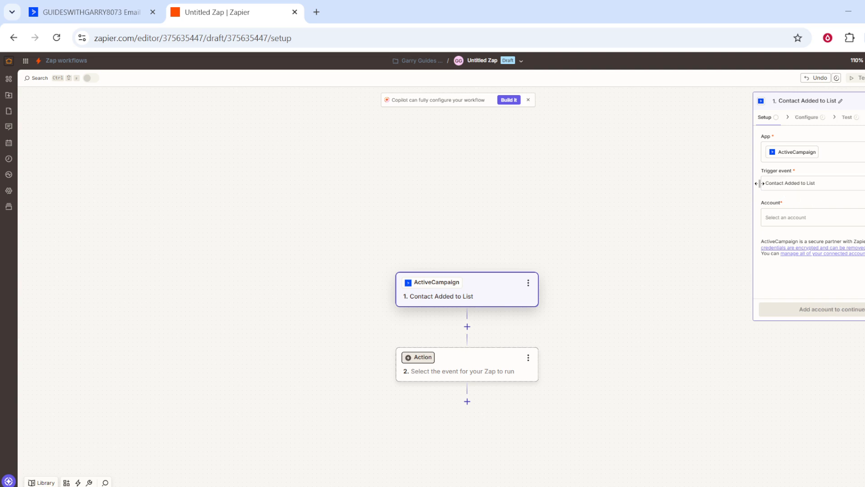
click(791, 226)
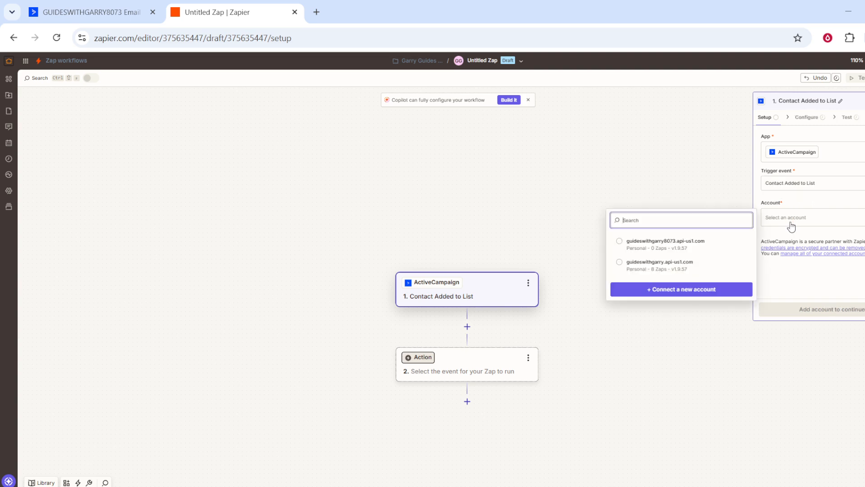
click(621, 243)
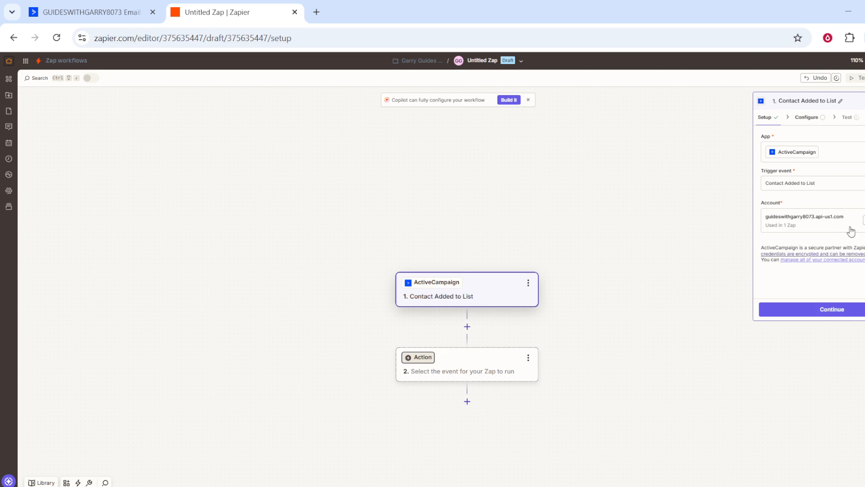
click(841, 311)
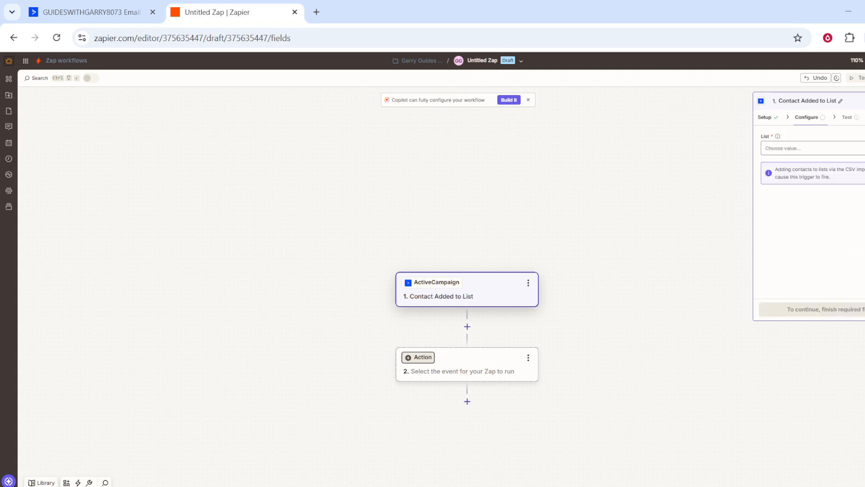
- Configure the trigger to watch the Master Contact List and continue to its test stage
click(813, 154)
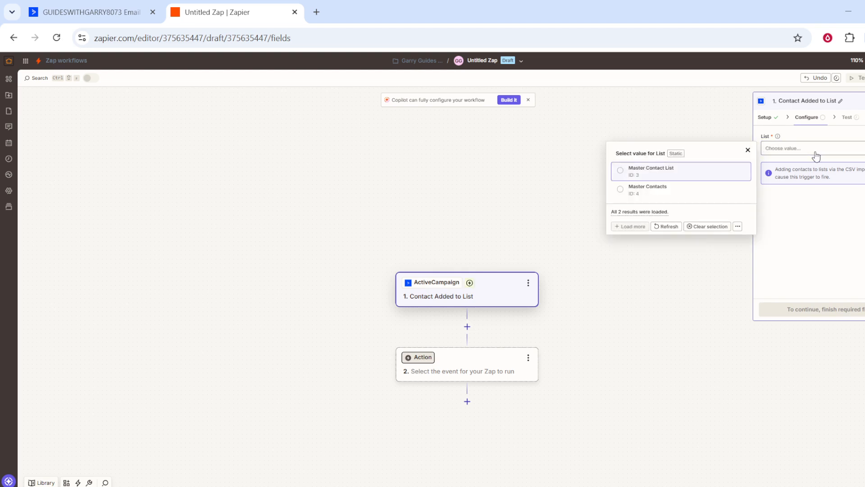
click(619, 173)
click(819, 311)
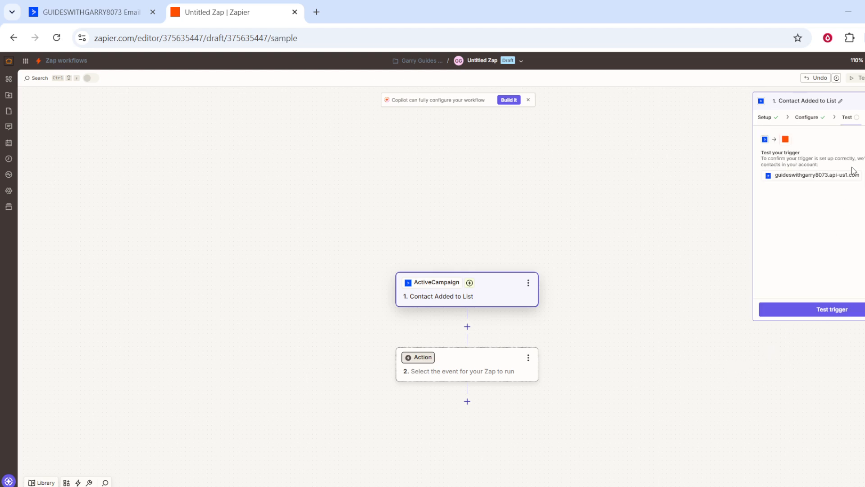
- Set up the action step with Google Sheets and the Change Sheet Properties event, keeping the preselected account
scroll(591, 282, down, 2)
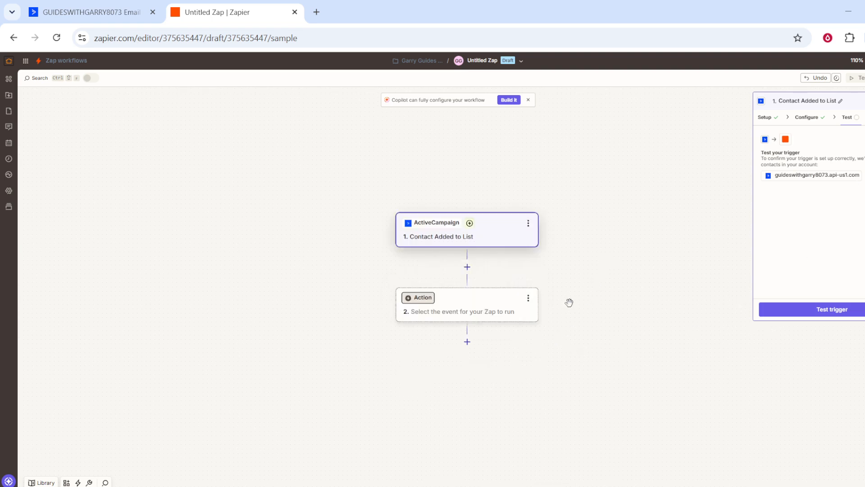
click(465, 314)
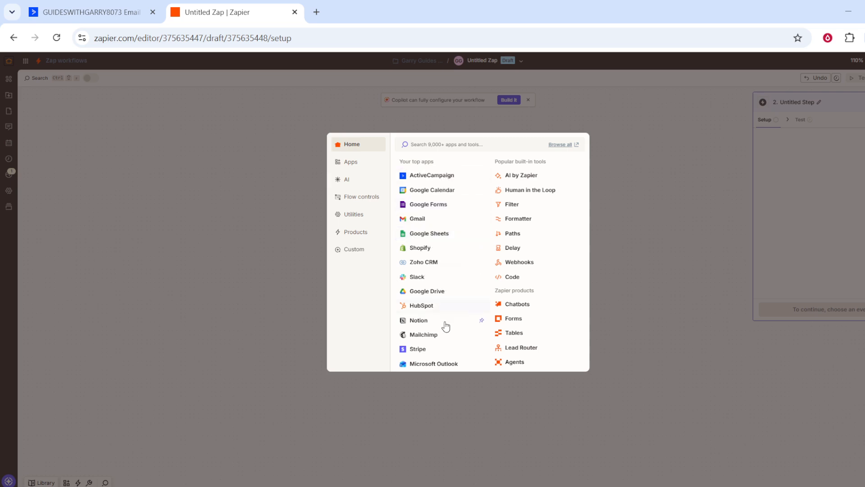
click(429, 234)
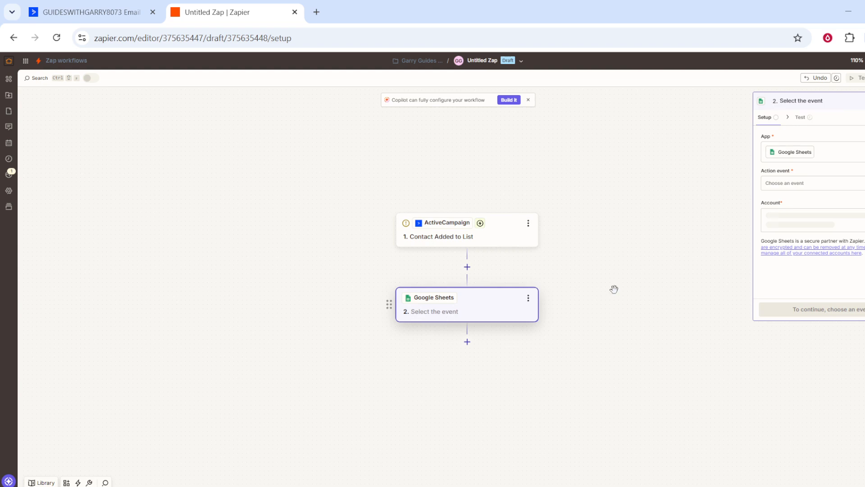
click(818, 185)
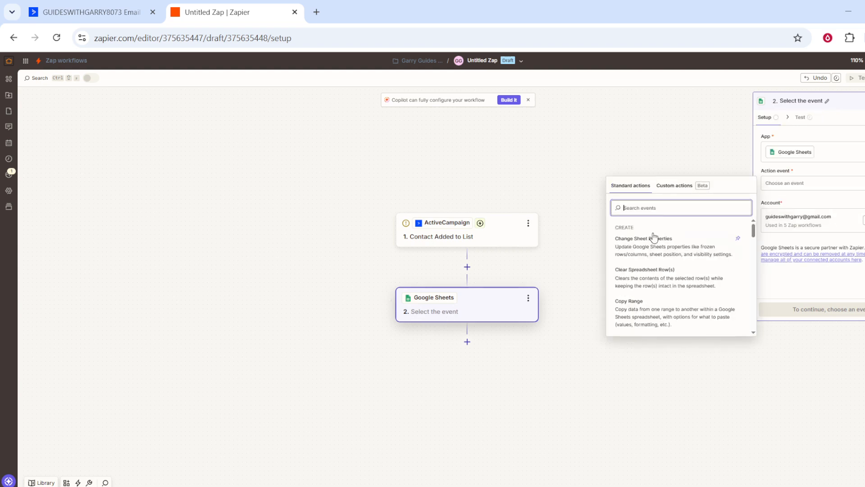
click(618, 242)
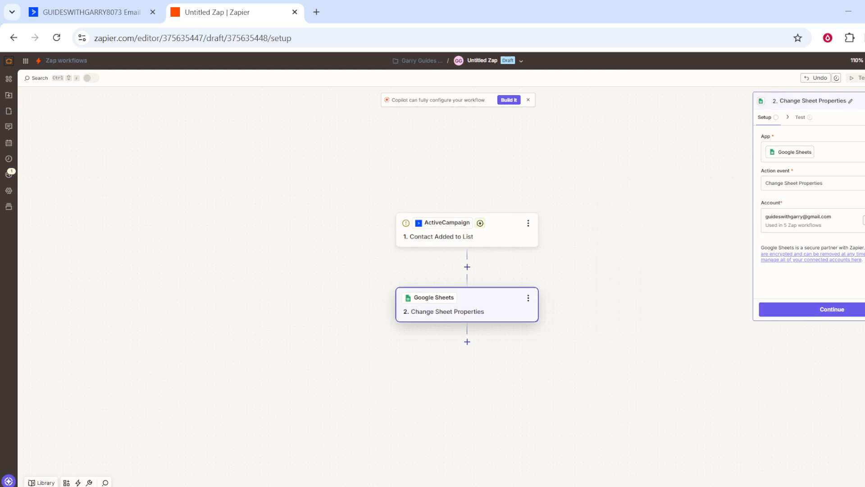
click(826, 310)
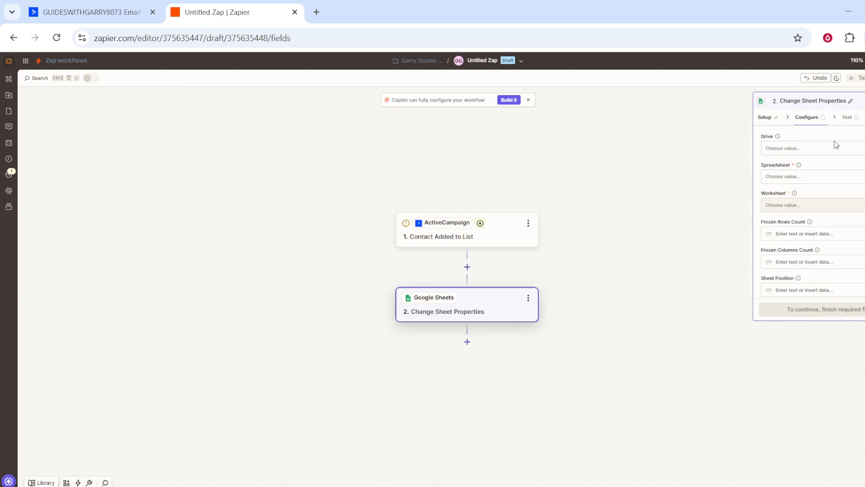
- Choose the first Untitled spreadsheet and its Sheet2 worksheet for the Google Sheets action
click(809, 152)
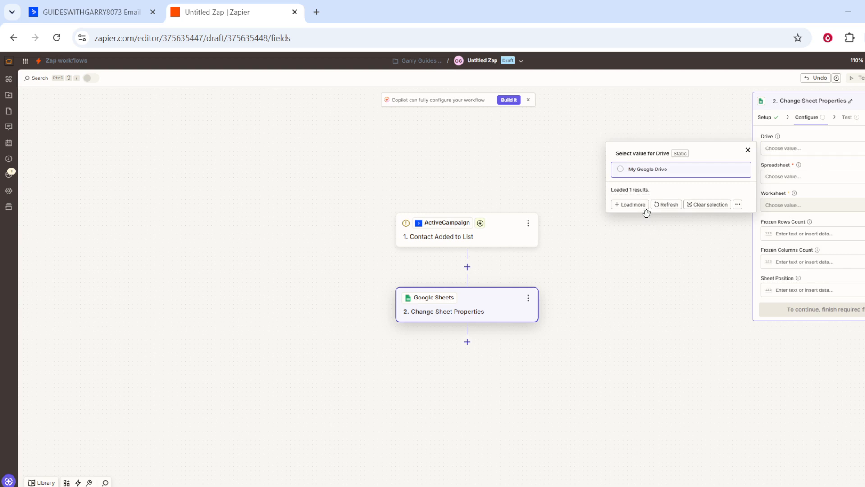
click(667, 228)
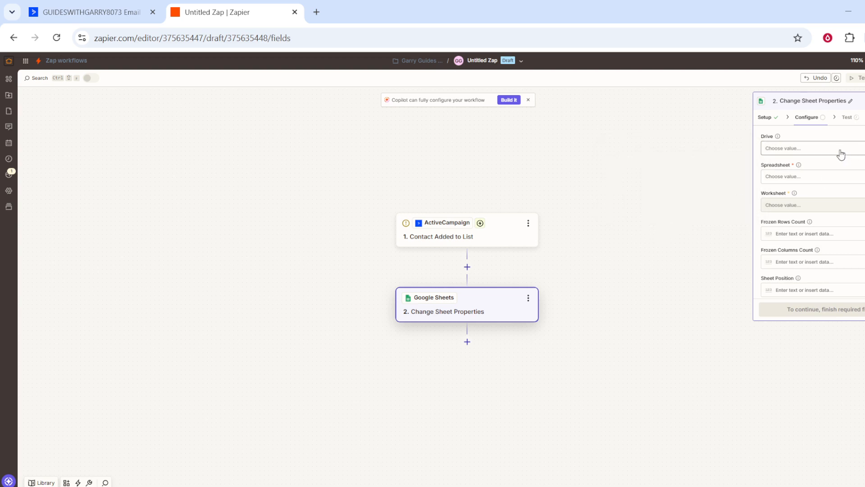
click(826, 181)
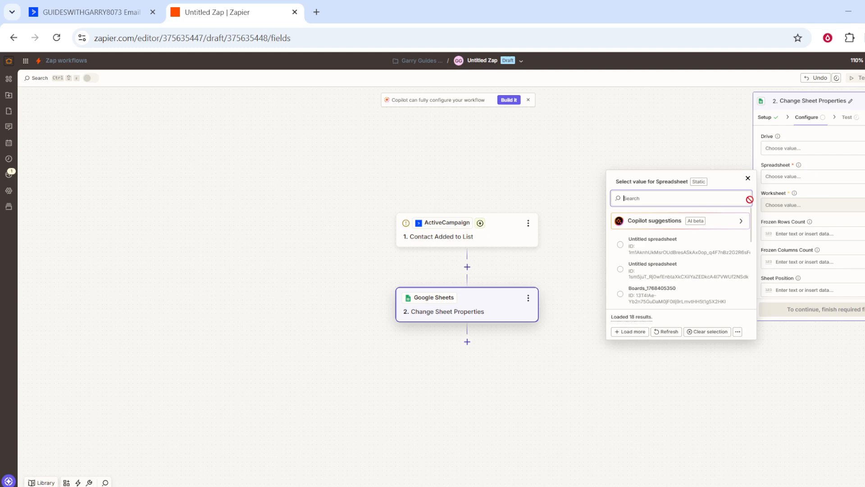
click(667, 253)
click(816, 208)
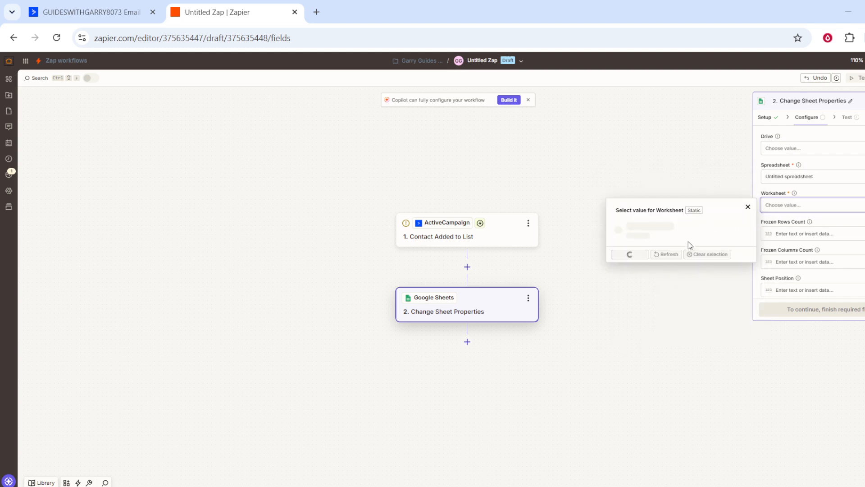
click(646, 250)
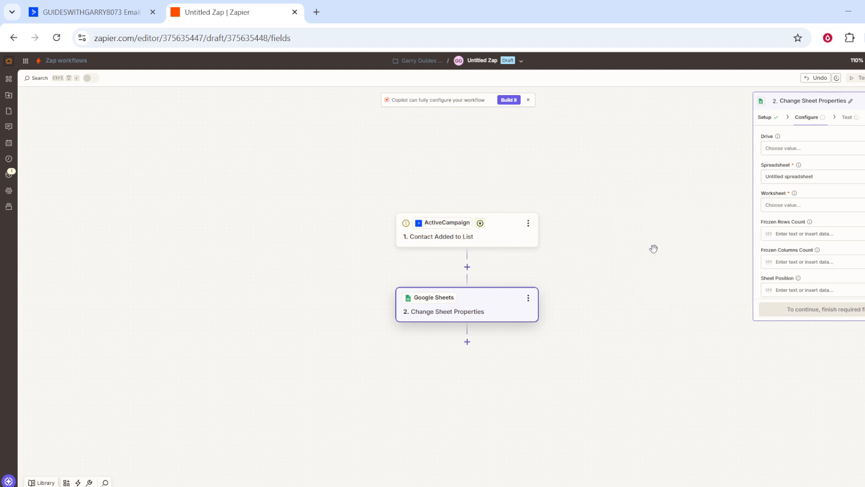
click(823, 238)
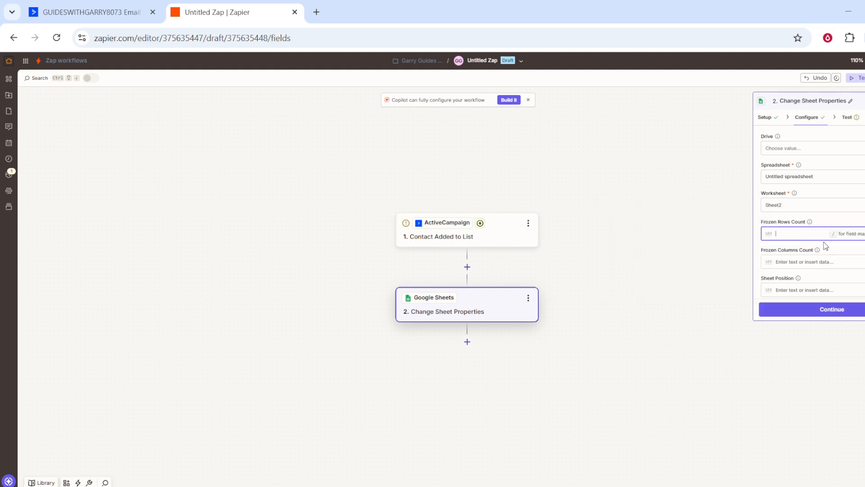
click(800, 257)
click(818, 288)
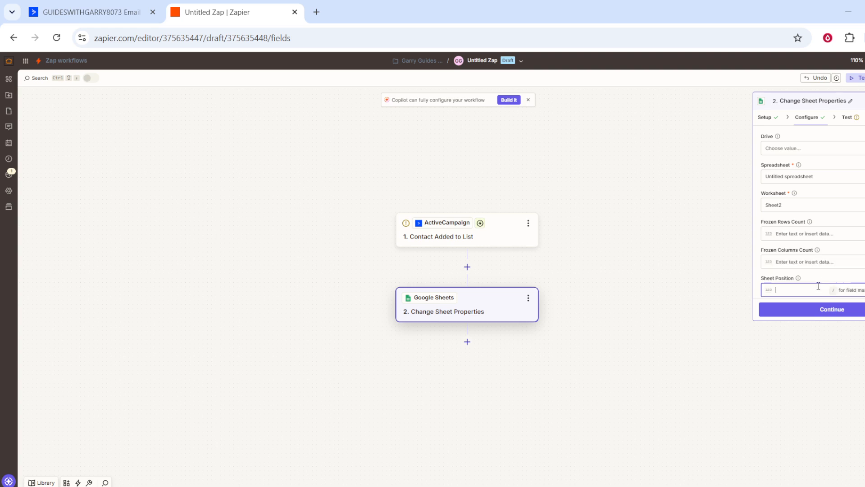
scroll(785, 146, down, 1)
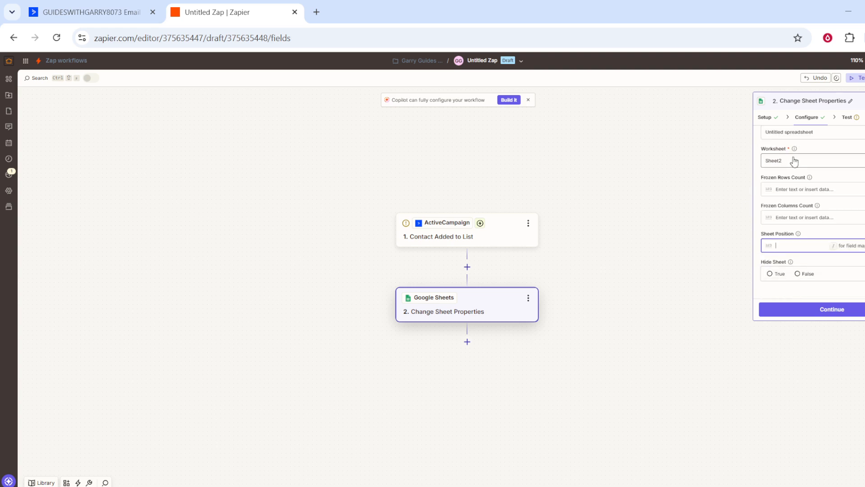
scroll(813, 261, up, 1)
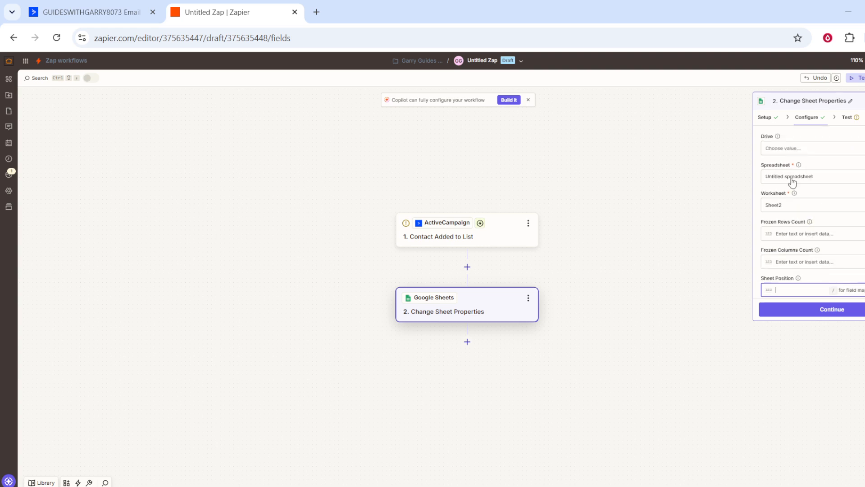
click(810, 151)
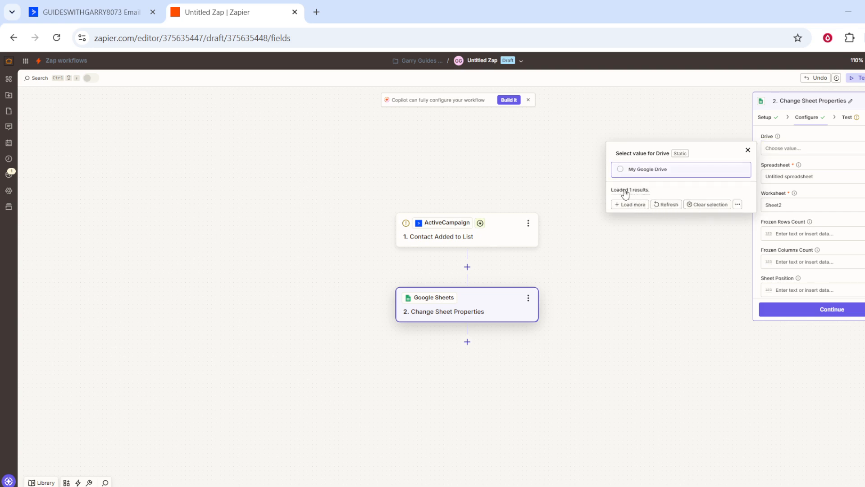
click(625, 191)
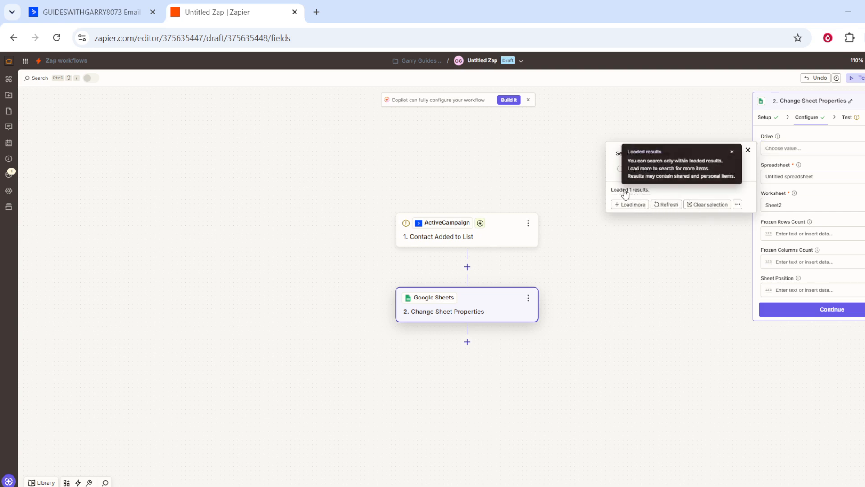
click(659, 217)
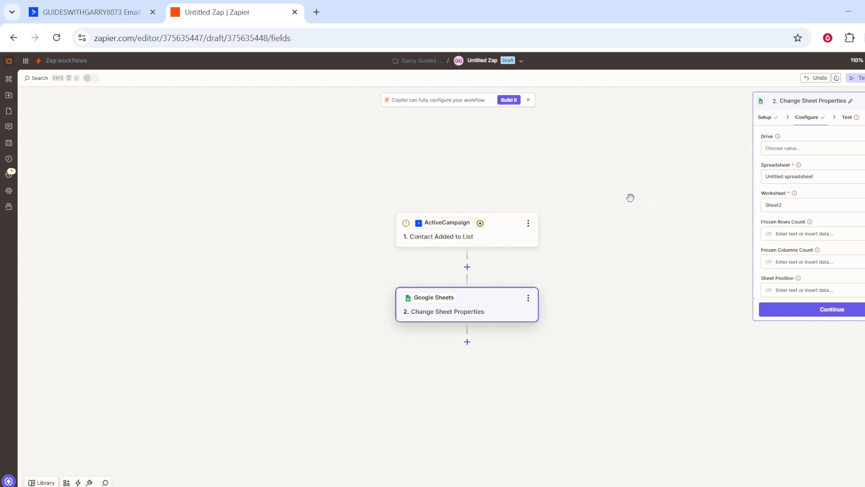
- Set the action's Drive to My Google Drive
click(857, 149)
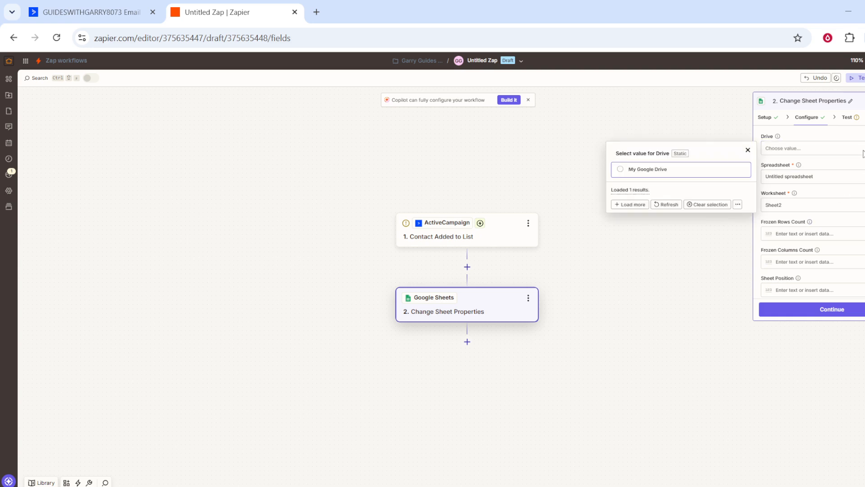
click(622, 169)
- Set the Frozen Rows Count, Frozen Columns Count and Sheet Position to 1 each
scroll(861, 190, down, 2)
click(853, 188)
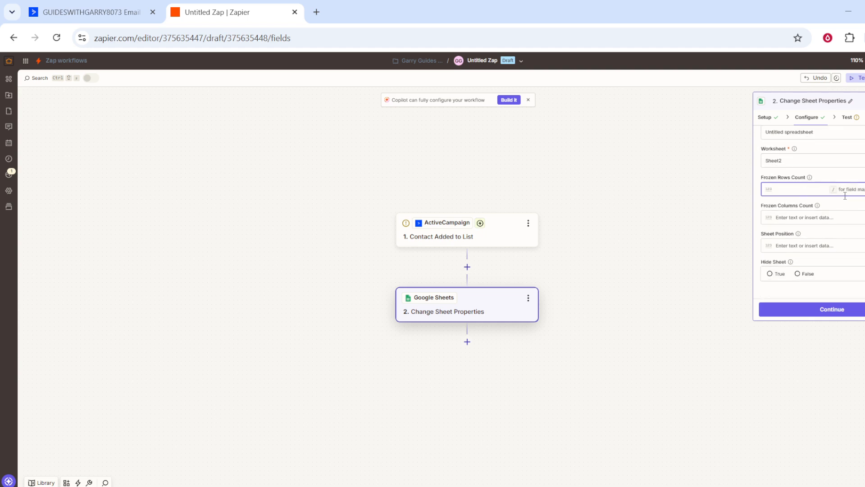
click(822, 217)
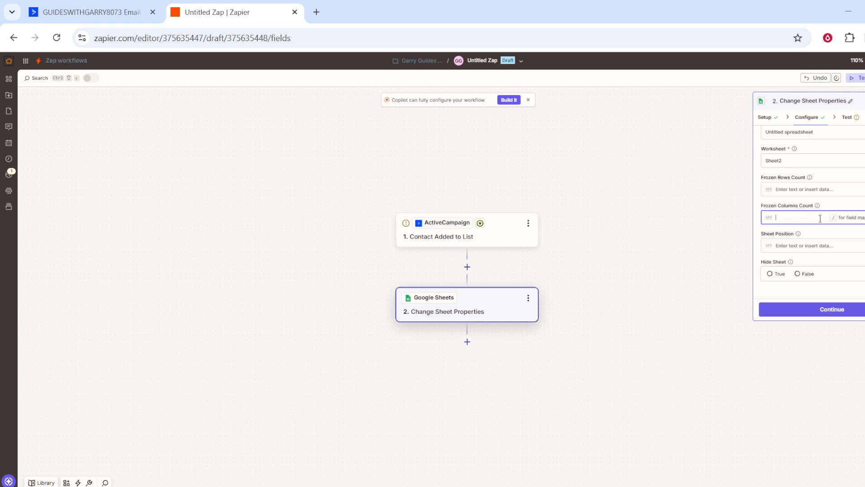
click(806, 190)
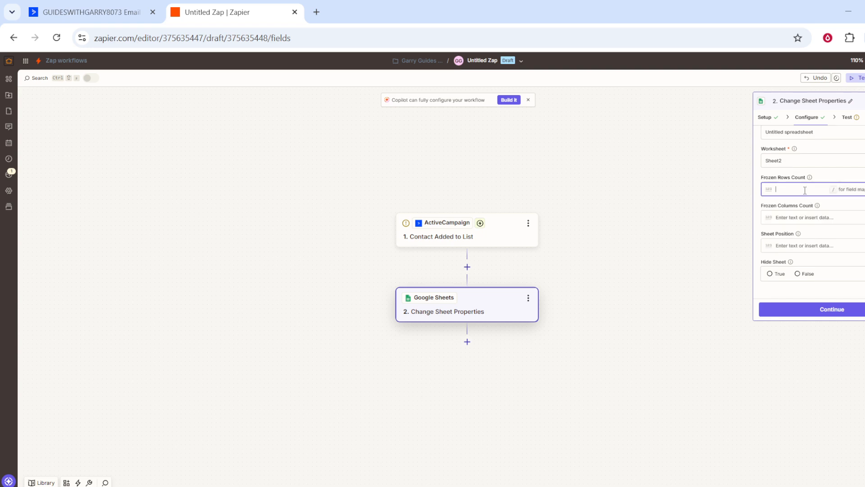
text(1)
click(820, 219)
text(1)
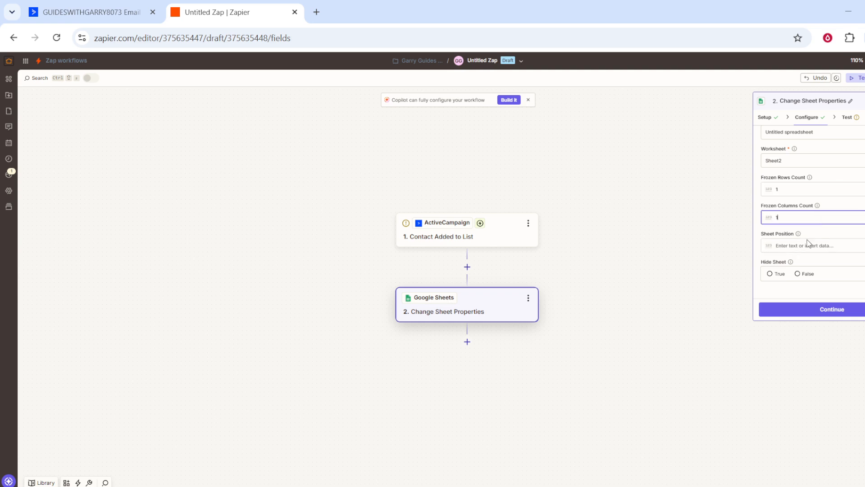
click(813, 242)
text(1)
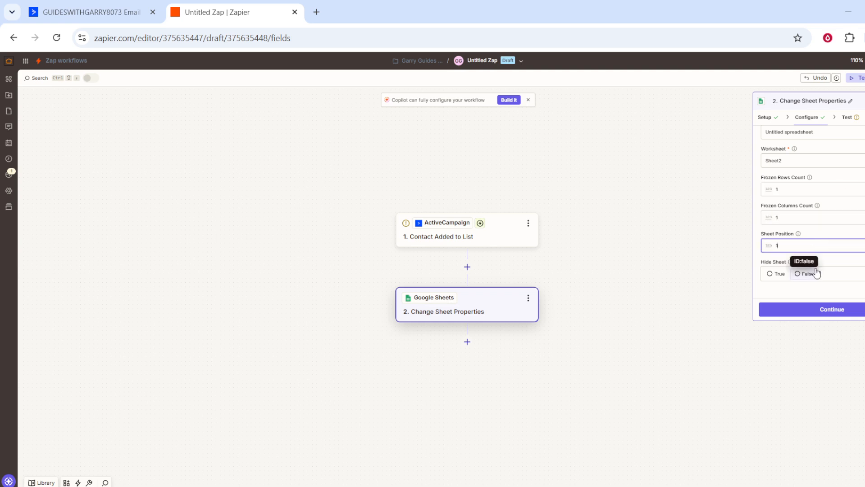
- Set Hide Sheet to True and complete the configuration of the Change Sheet Properties action
click(771, 276)
click(834, 314)
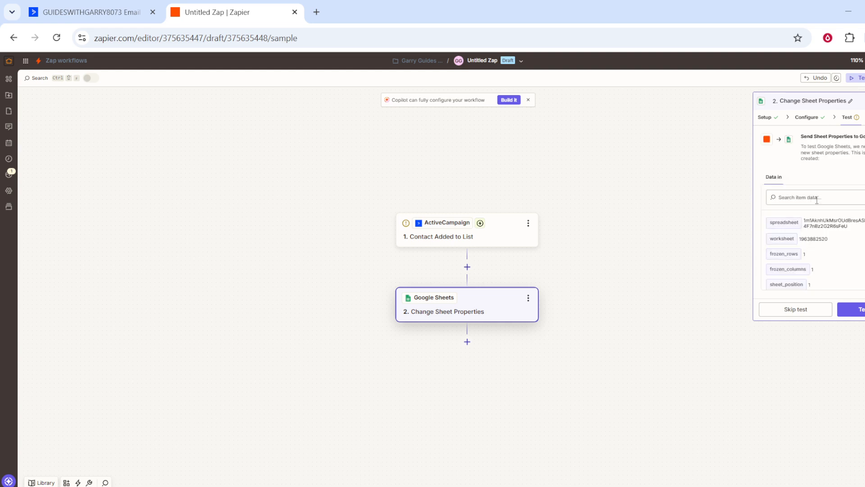
- Test the Change Sheet Properties step with the configured data and review the output data it returns
scroll(817, 254, down, 1)
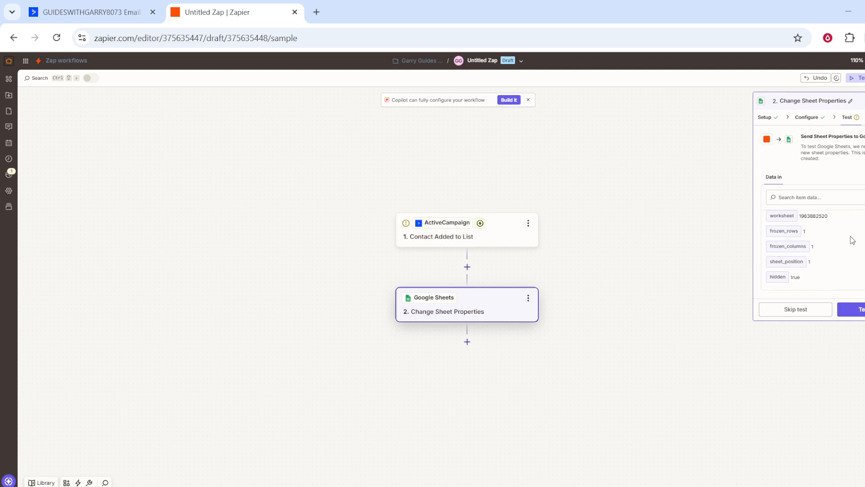
click(862, 311)
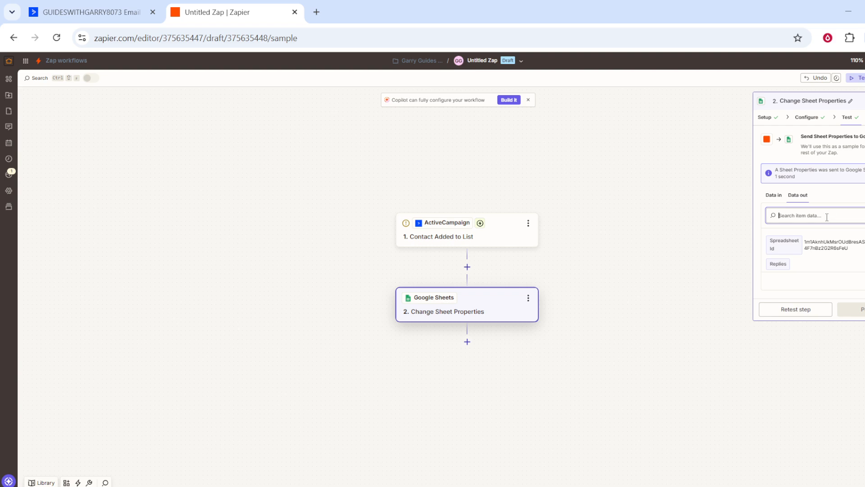
click(784, 251)
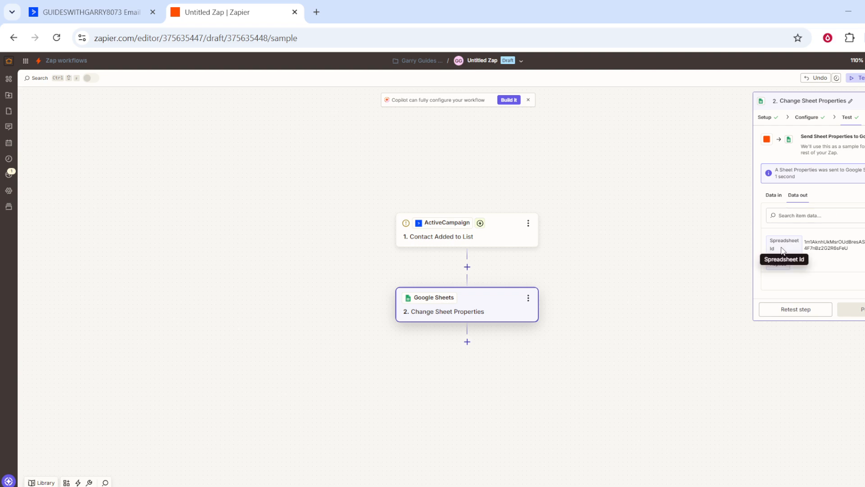
click(822, 215)
scroll(829, 262, down, 5)
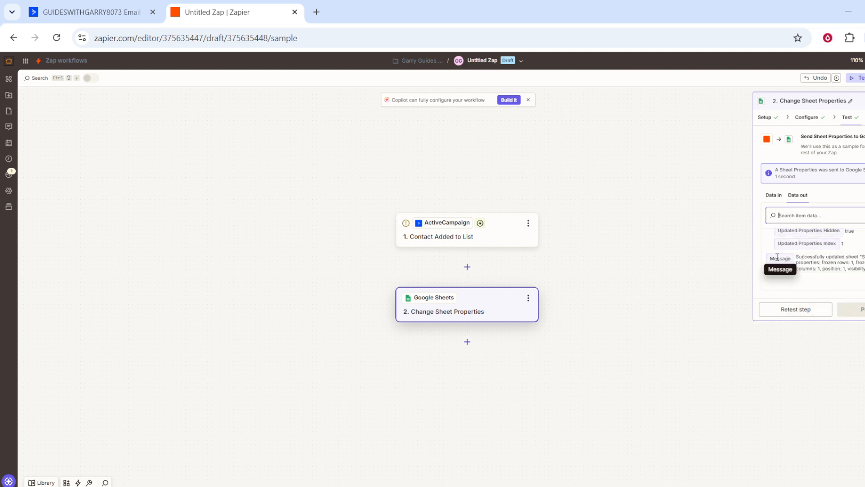
scroll(847, 253, up, 5)
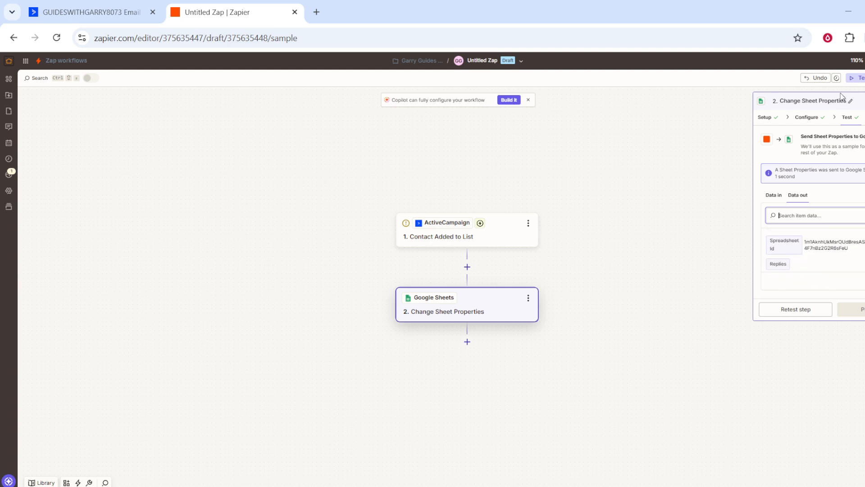